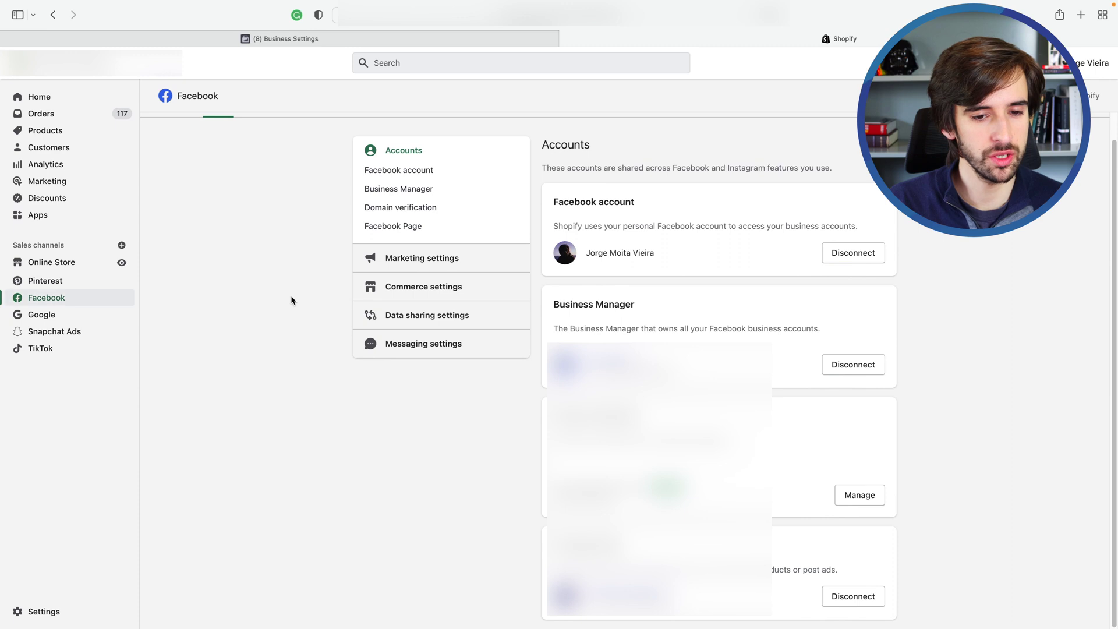
Step: Review the customer data sharing levels in Shopify's Facebook channel settings
{"action": "left_click", "coordinate": [414, 318]}
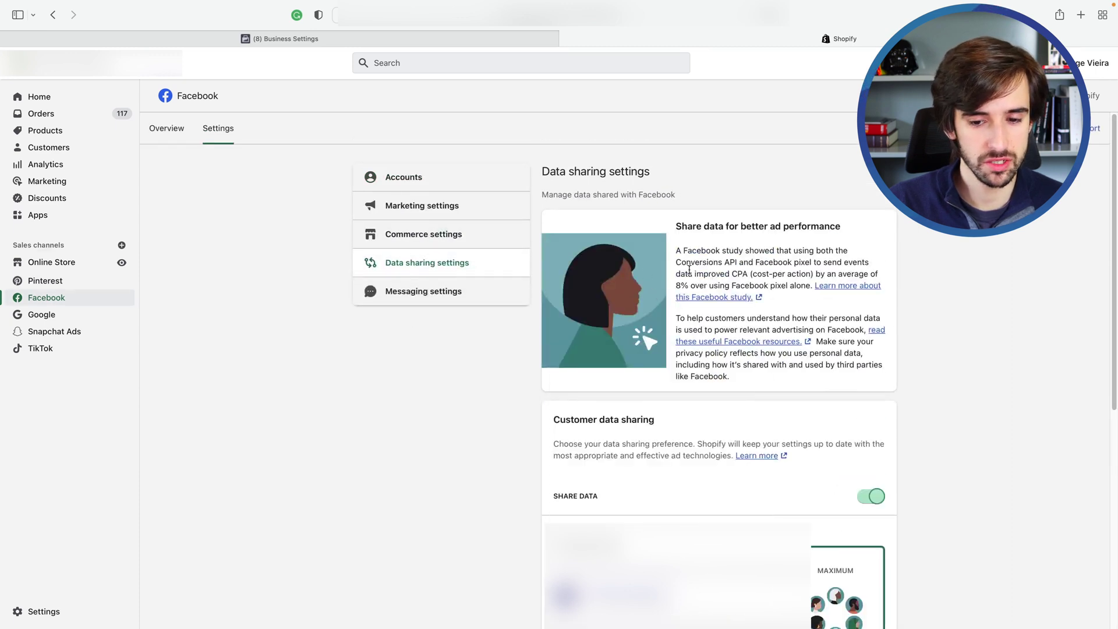
{"action": "scroll", "coordinate": [689, 269], "scroll_direction": "down", "scroll_amount": 5}
{"action": "scroll", "coordinate": [688, 269], "scroll_direction": "down", "scroll_amount": 3}
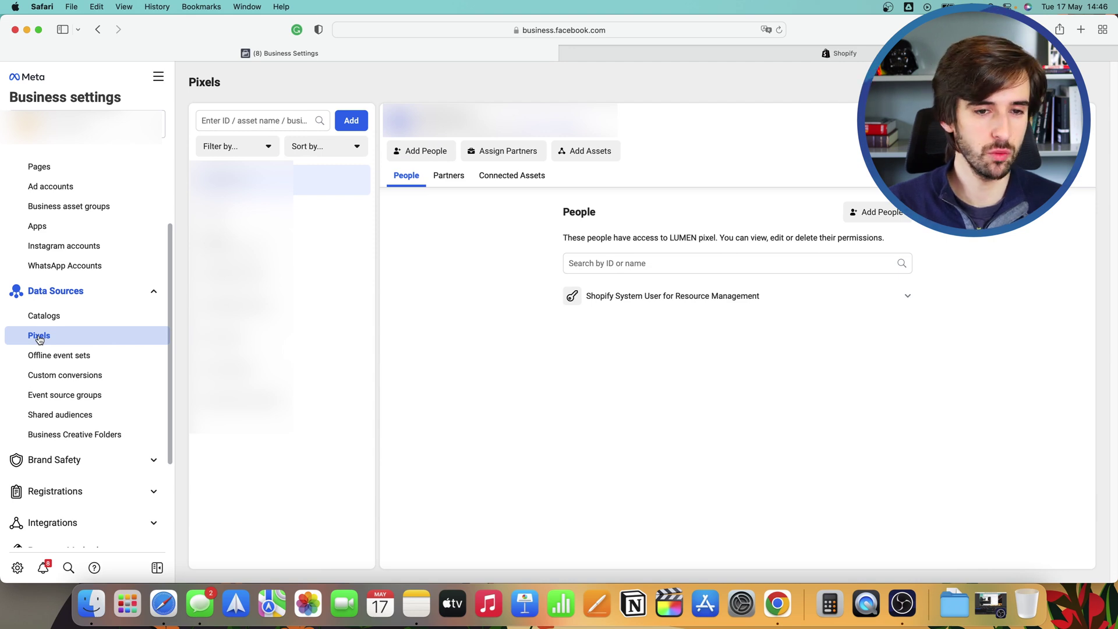
Step: Create a new pixel named 'Store Pixel' for the website teststore.com
{"action": "left_click", "coordinate": [352, 120]}
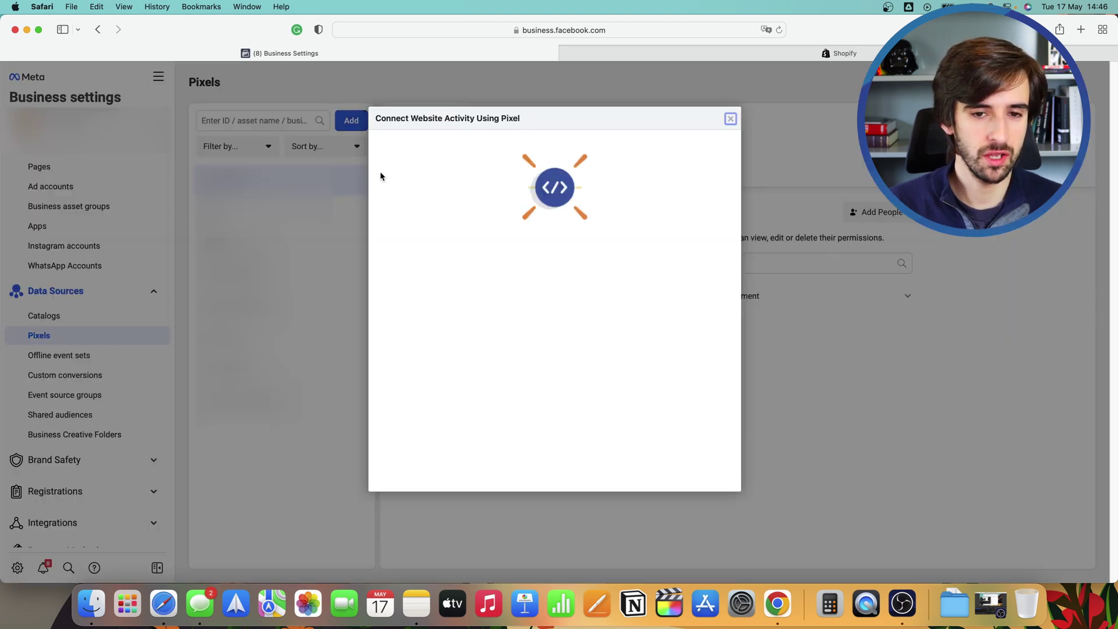
{"action": "left_click_drag", "start_coordinate": [418, 119], "coordinate": [522, 120]}
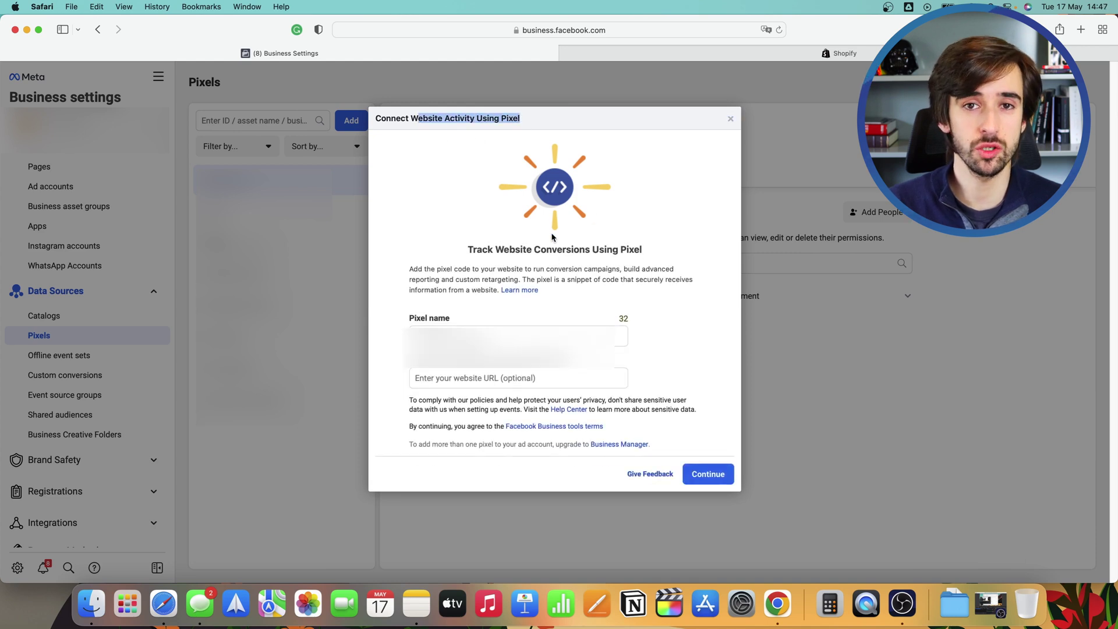
{"action": "left_click", "coordinate": [519, 336]}
{"action": "key", "text": "super+a"}
{"action": "key", "text": "BackSpace"}
{"action": "type", "text": "Store Pixel"}
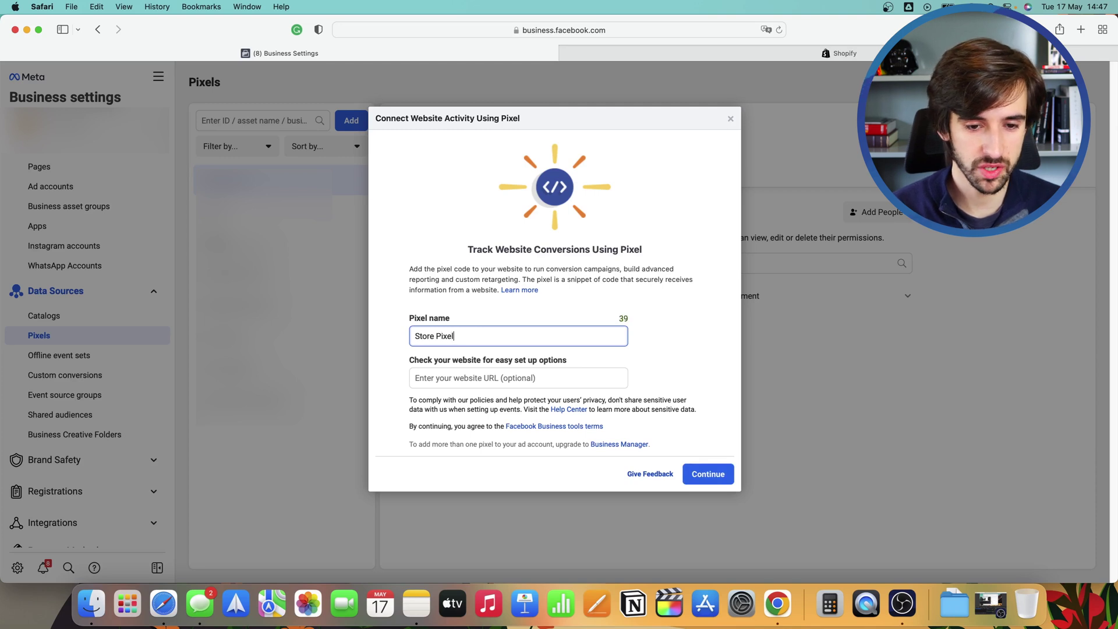
{"action": "left_click", "coordinate": [553, 378]}
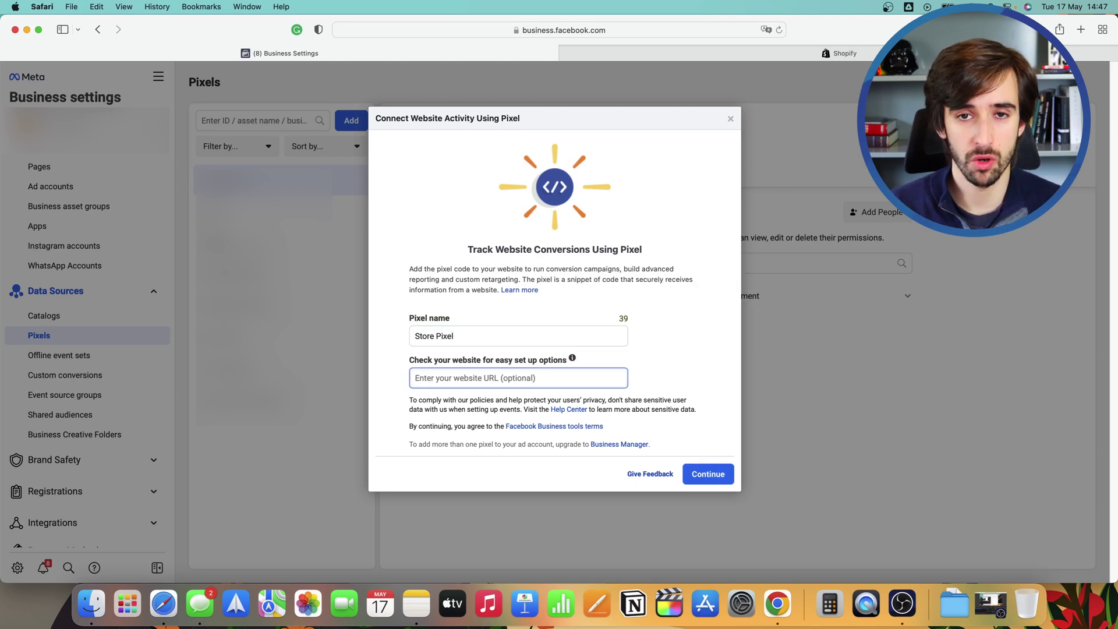
{"action": "type", "text": "teststore.com"}
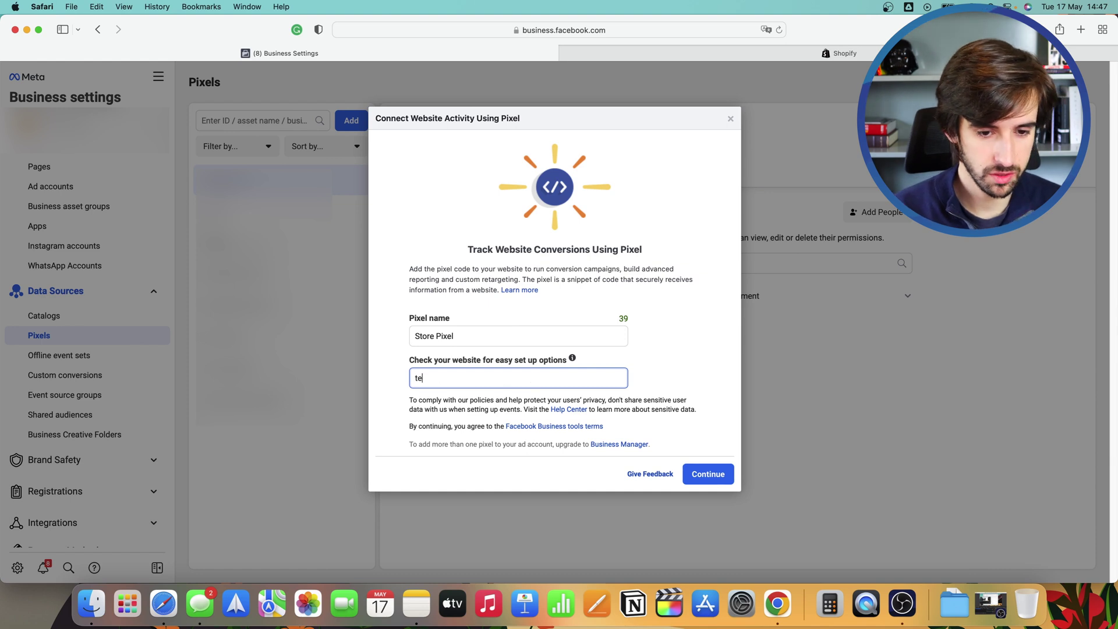
{"action": "left_click", "coordinate": [708, 474]}
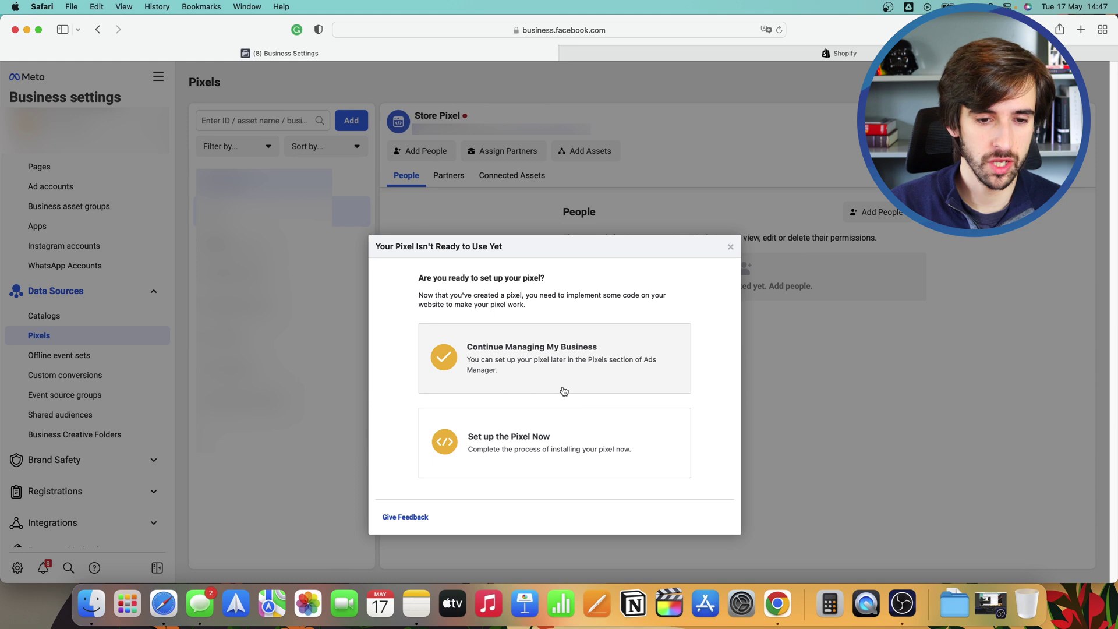
Step: Set up Store Pixel now through a Shopify partner integration
{"action": "left_click", "coordinate": [530, 436]}
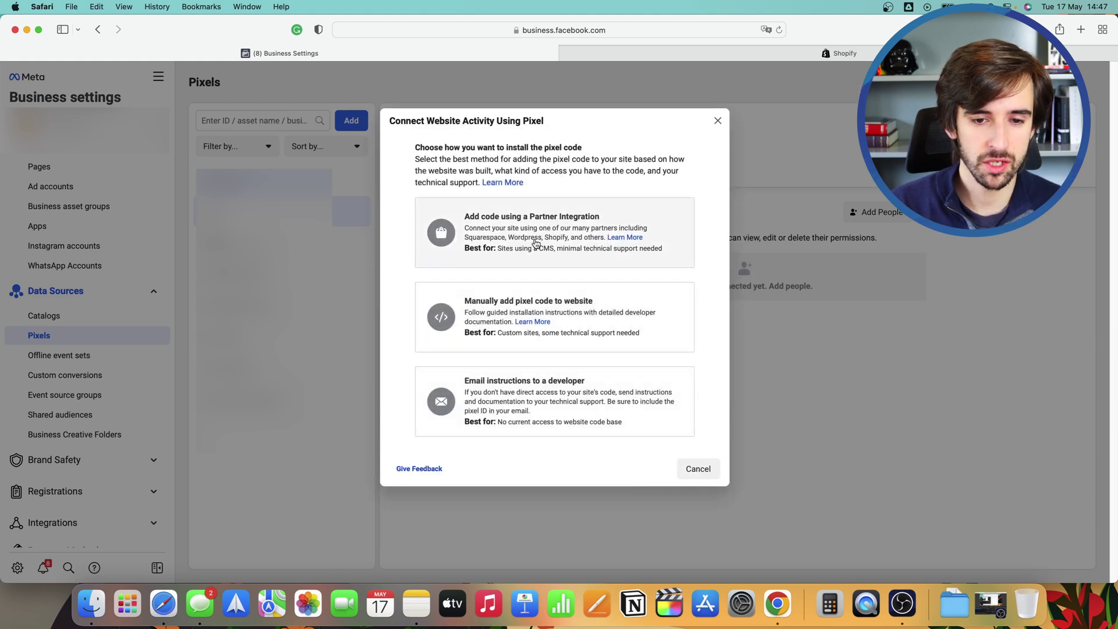
{"action": "left_click", "coordinate": [543, 233]}
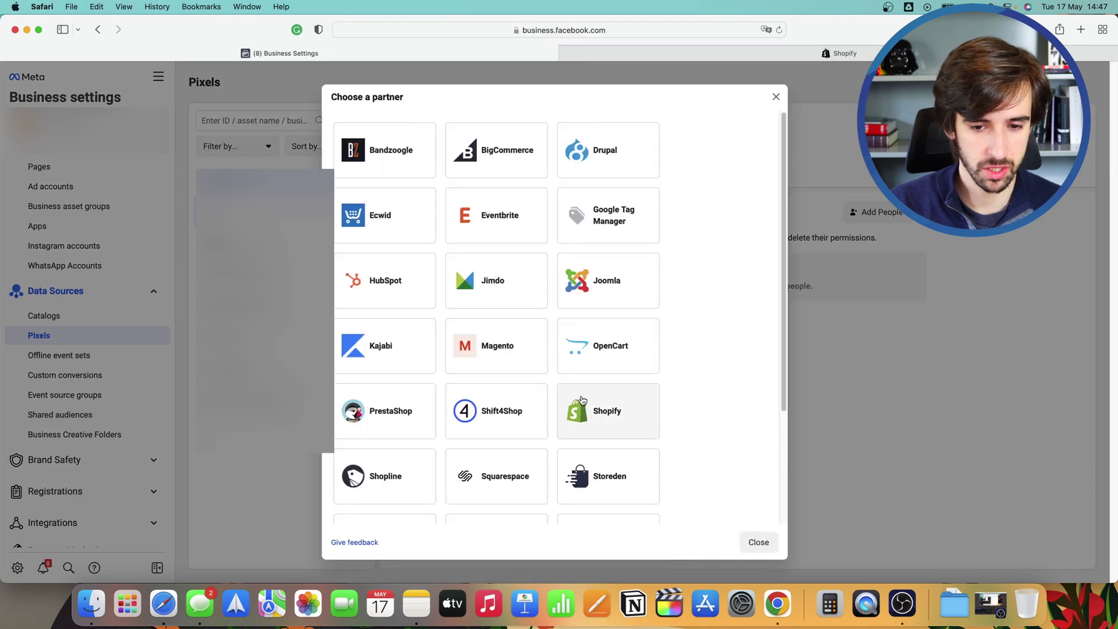
{"action": "left_click", "coordinate": [582, 400]}
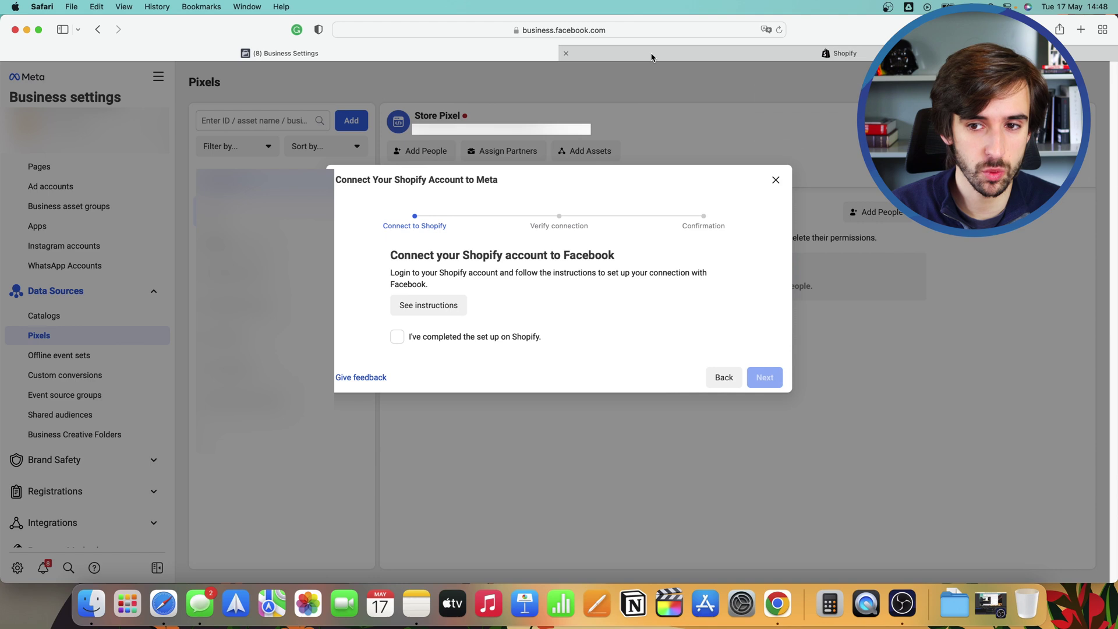
Step: Check Shopify's data sharing page, then confirm 'I've completed the set up on Shopify' and close the dialog
{"action": "left_click", "coordinate": [652, 57]}
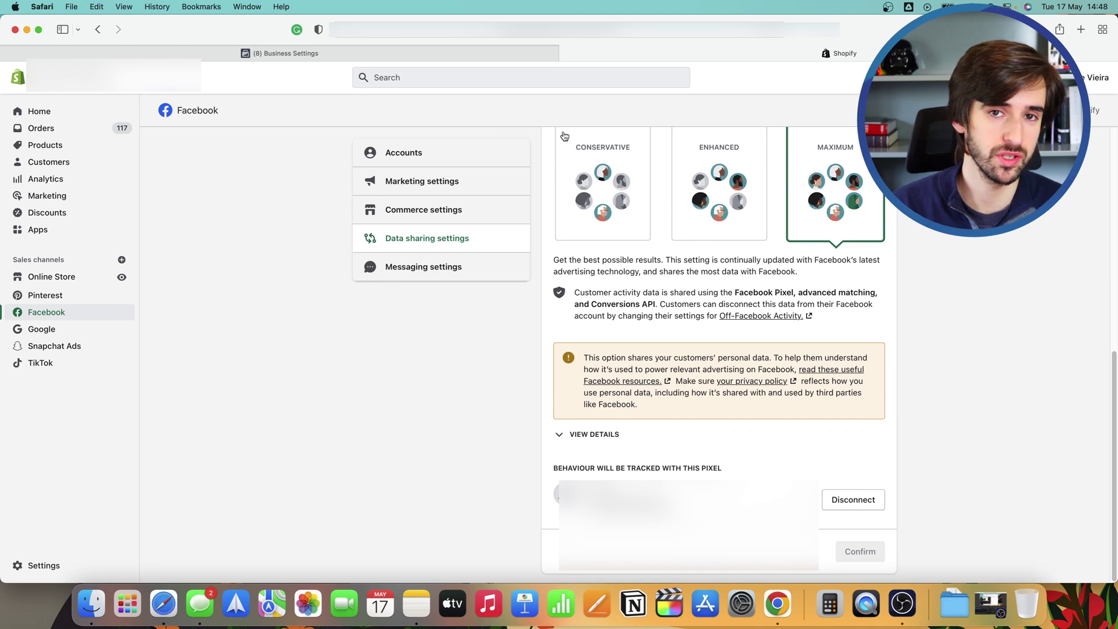
{"action": "left_click", "coordinate": [347, 53]}
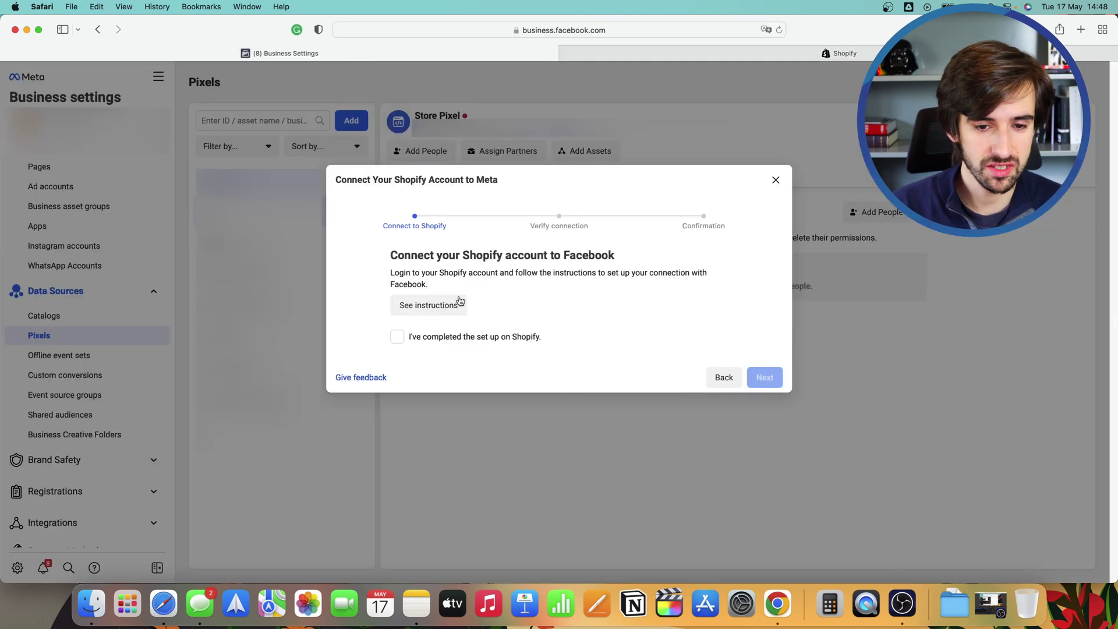
{"action": "left_click", "coordinate": [398, 338]}
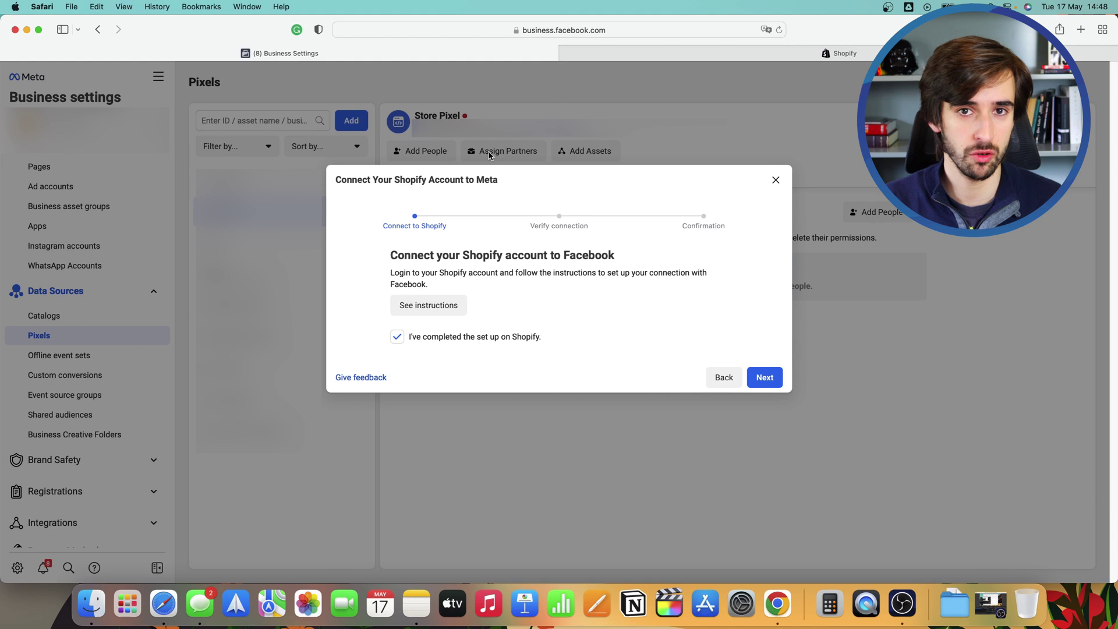
{"action": "left_click", "coordinate": [489, 154]}
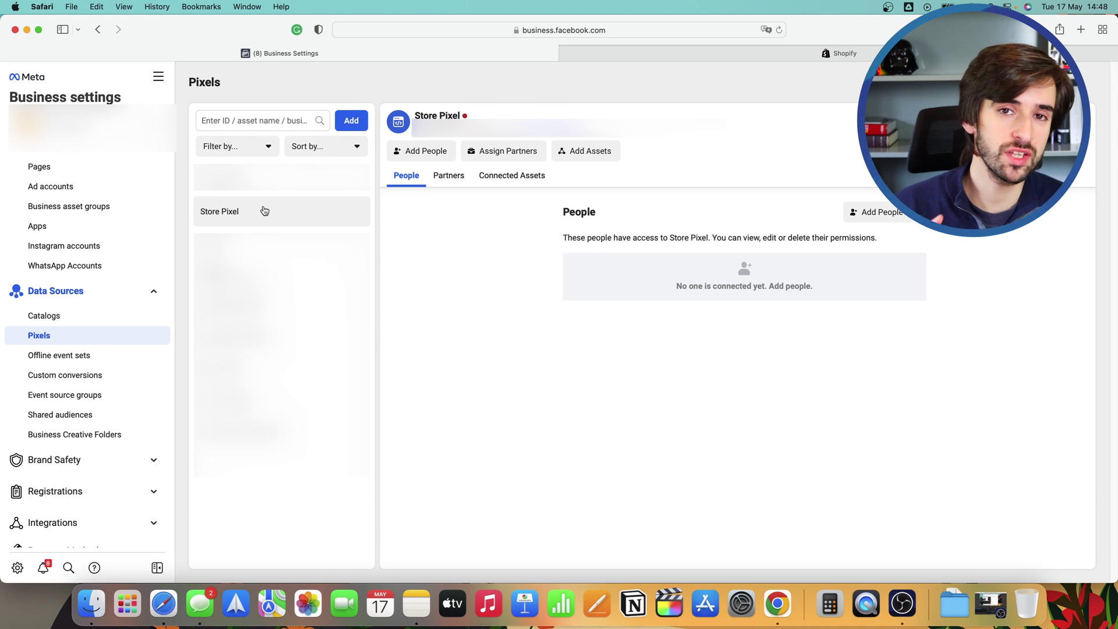
Step: Open Store Pixel's settings in Events Manager
{"action": "left_click", "coordinate": [158, 76]}
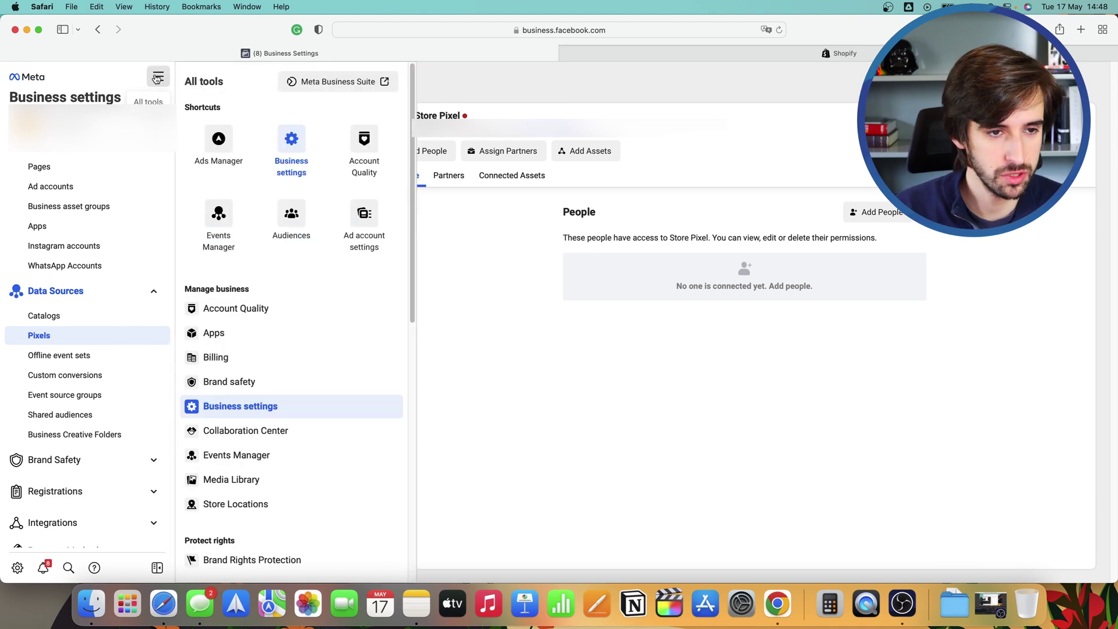
{"action": "left_click", "coordinate": [219, 221]}
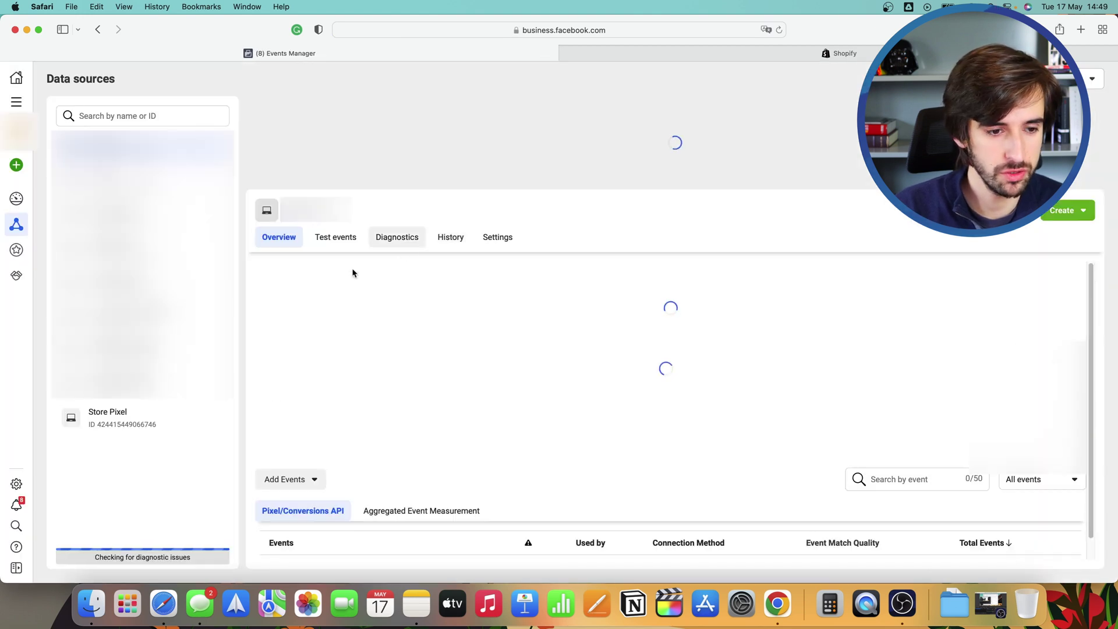
{"action": "left_click", "coordinate": [121, 421]}
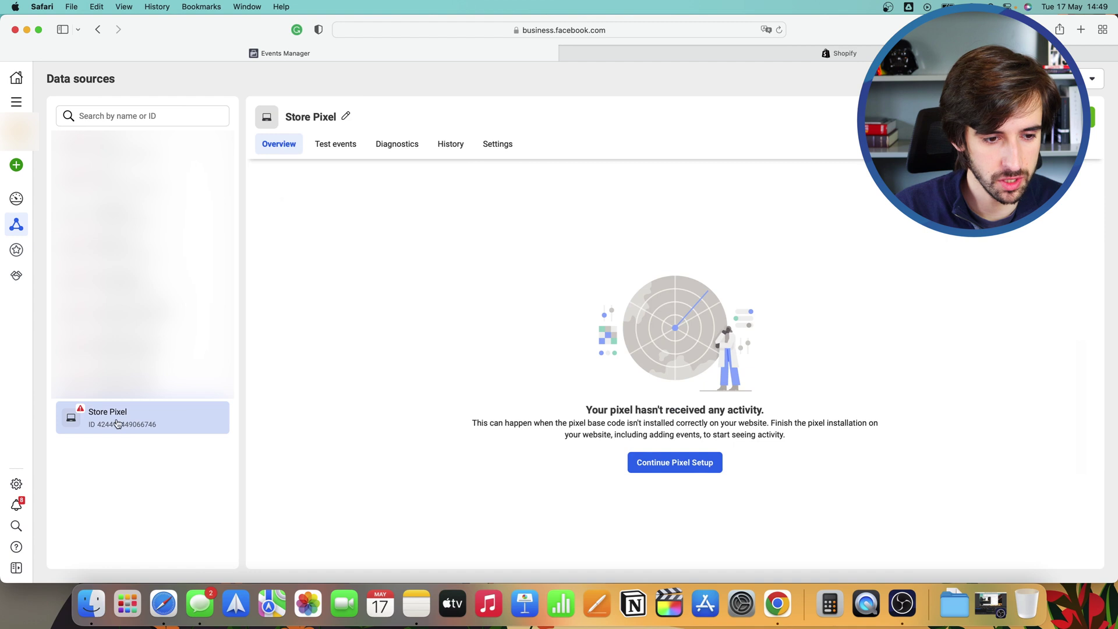
{"action": "left_click", "coordinate": [506, 144]}
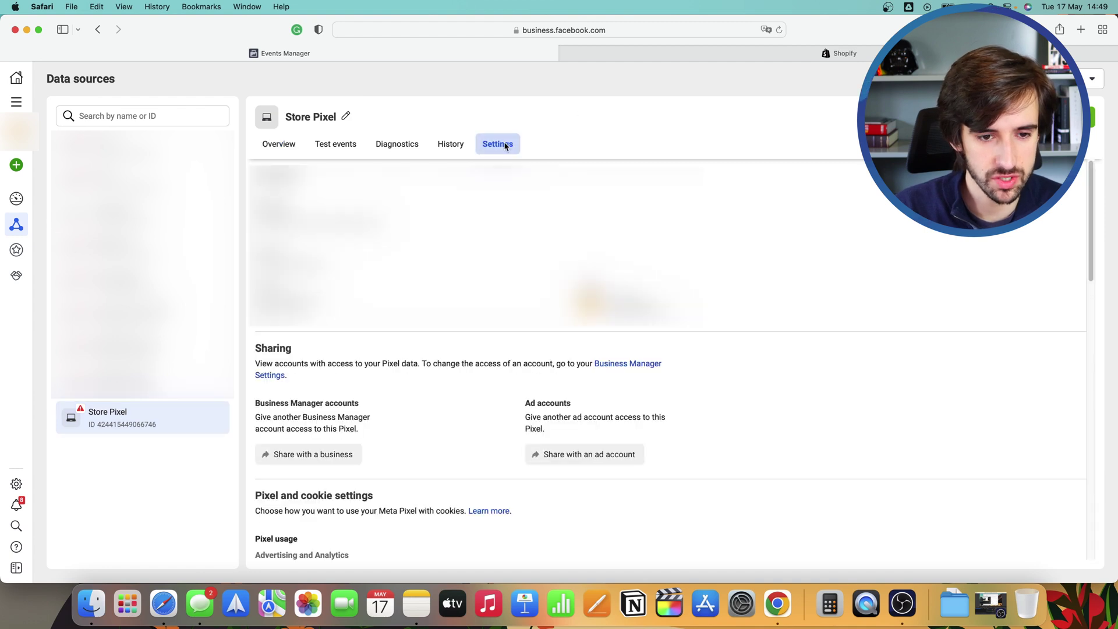
{"action": "scroll", "coordinate": [428, 239], "scroll_direction": "down", "scroll_amount": 10}
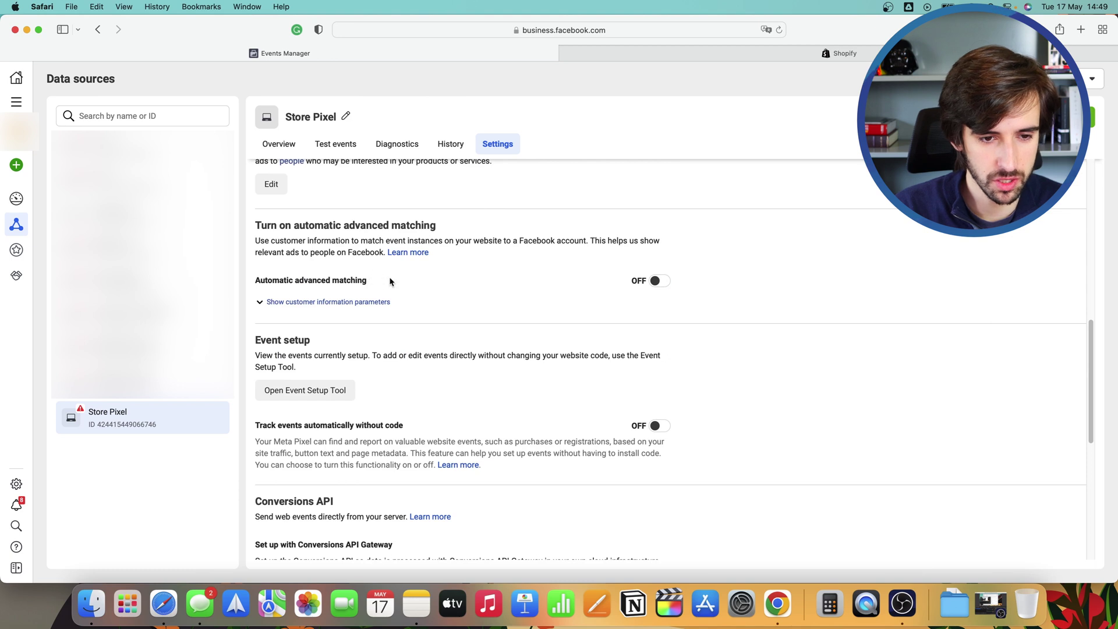
Step: Turn on automatic advanced matching and automatic event tracking without code, then return to Overview
{"action": "left_click", "coordinate": [656, 282]}
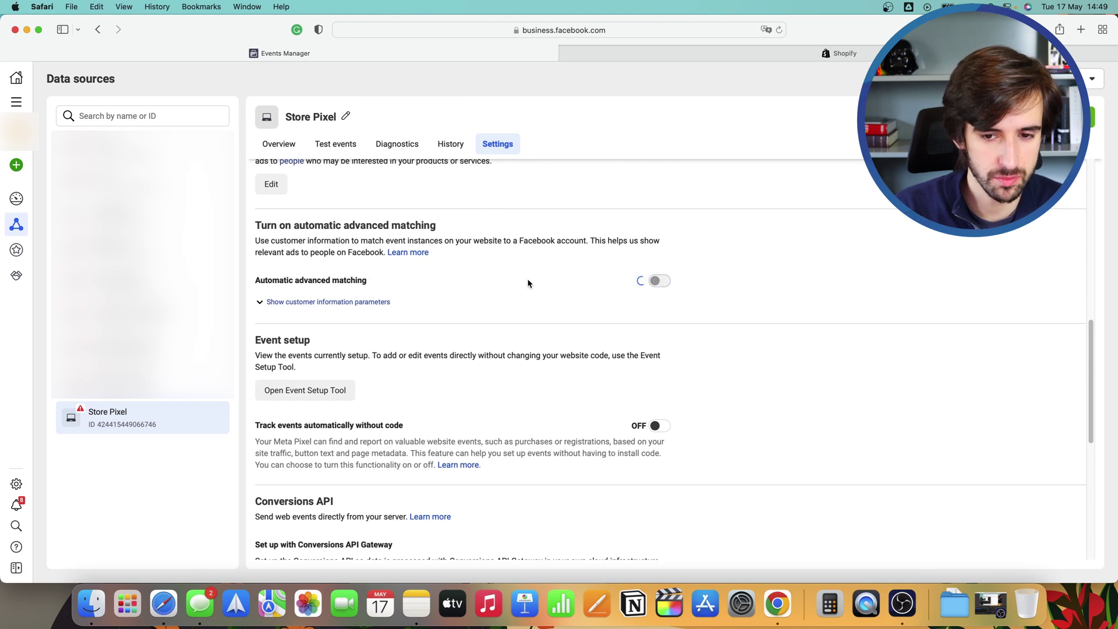
{"action": "left_click", "coordinate": [389, 303]}
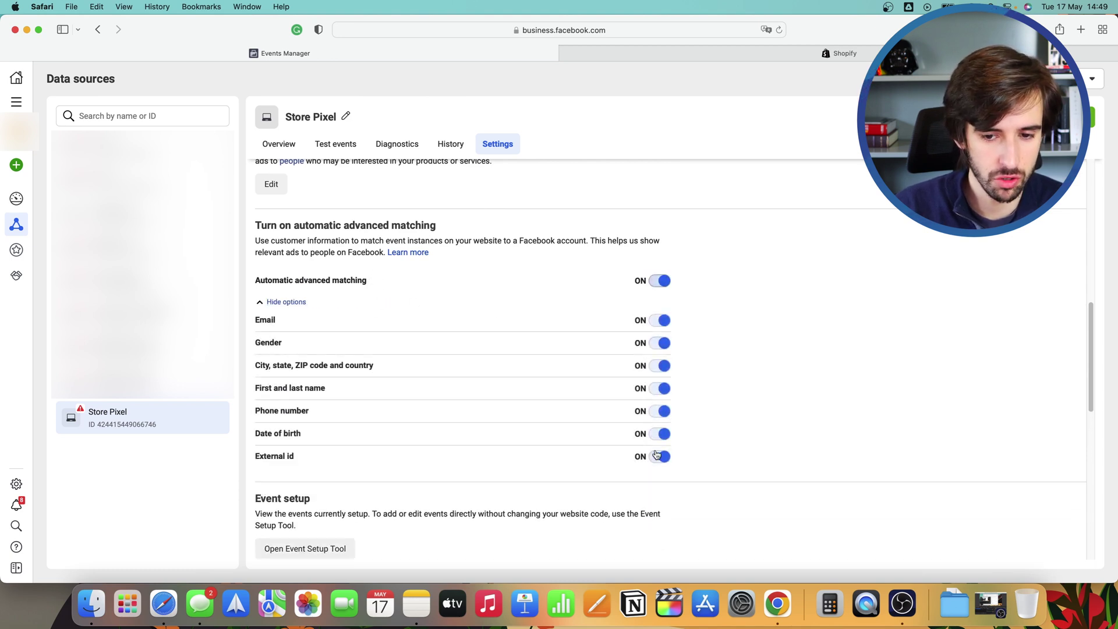
{"action": "scroll", "coordinate": [573, 385], "scroll_direction": "down", "scroll_amount": 8}
{"action": "scroll", "coordinate": [573, 382], "scroll_direction": "up", "scroll_amount": 5}
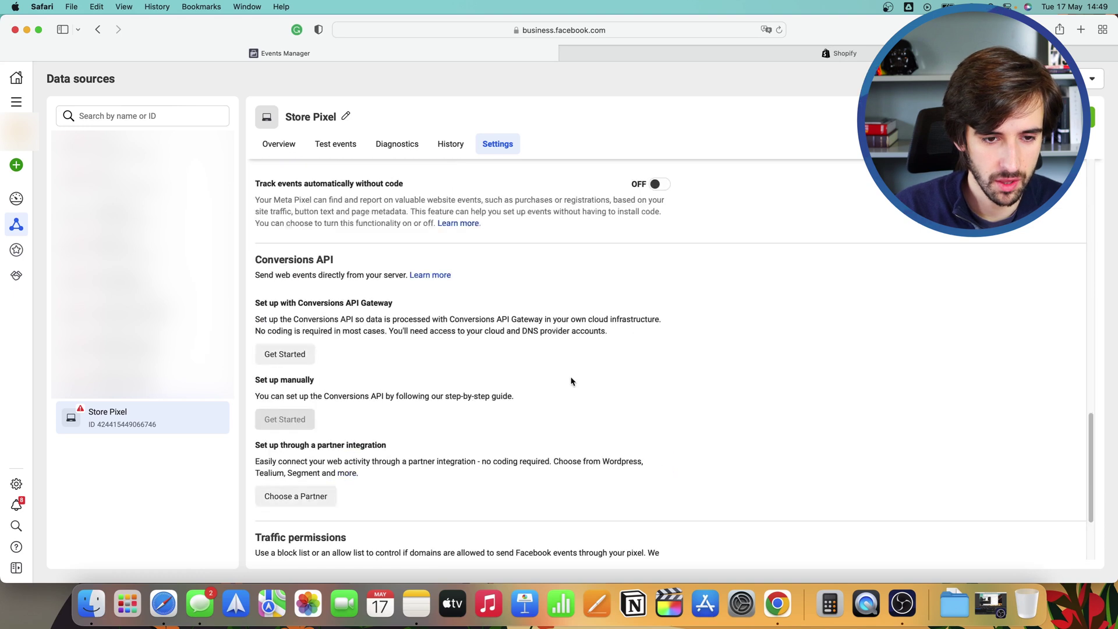
{"action": "scroll", "coordinate": [567, 374], "scroll_direction": "up", "scroll_amount": 3}
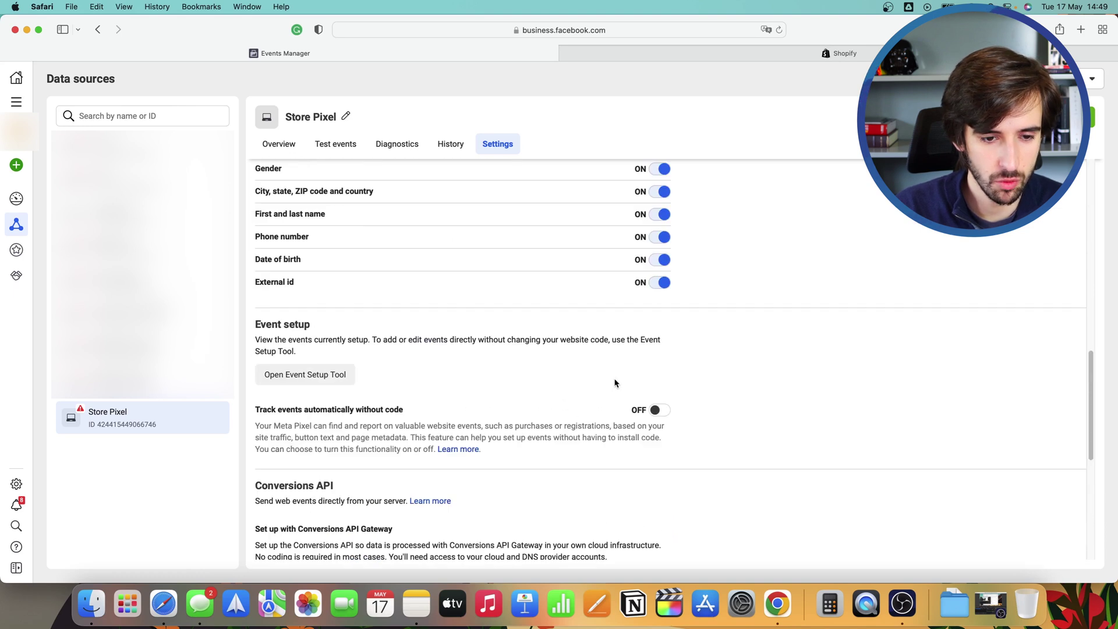
{"action": "left_click", "coordinate": [659, 417]}
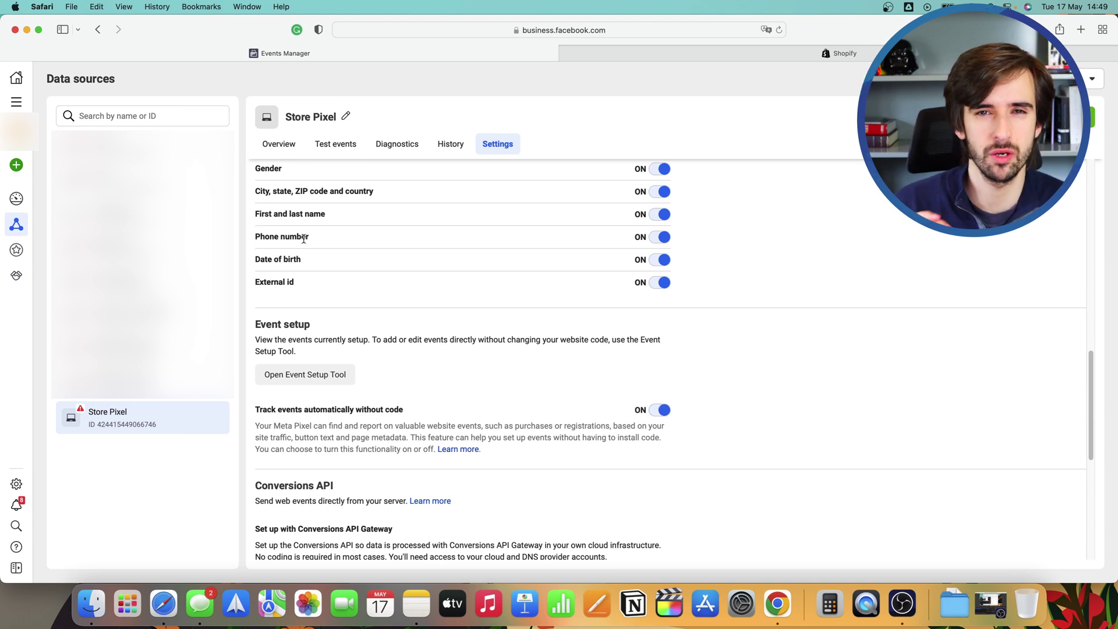
{"action": "left_click", "coordinate": [275, 147]}
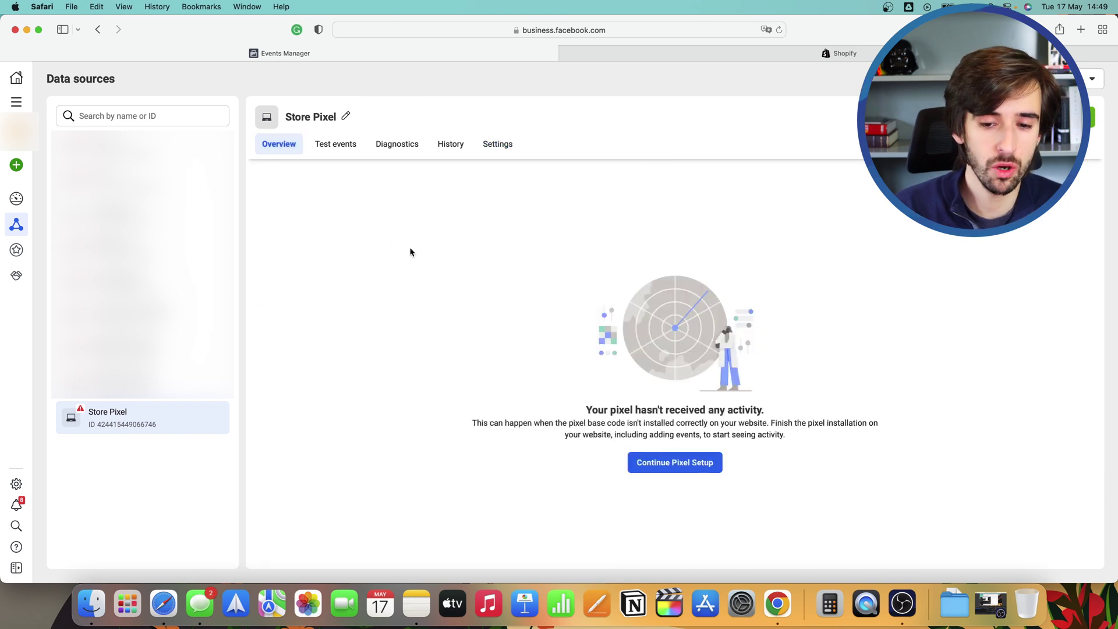
{"action": "left_click", "coordinate": [680, 466]}
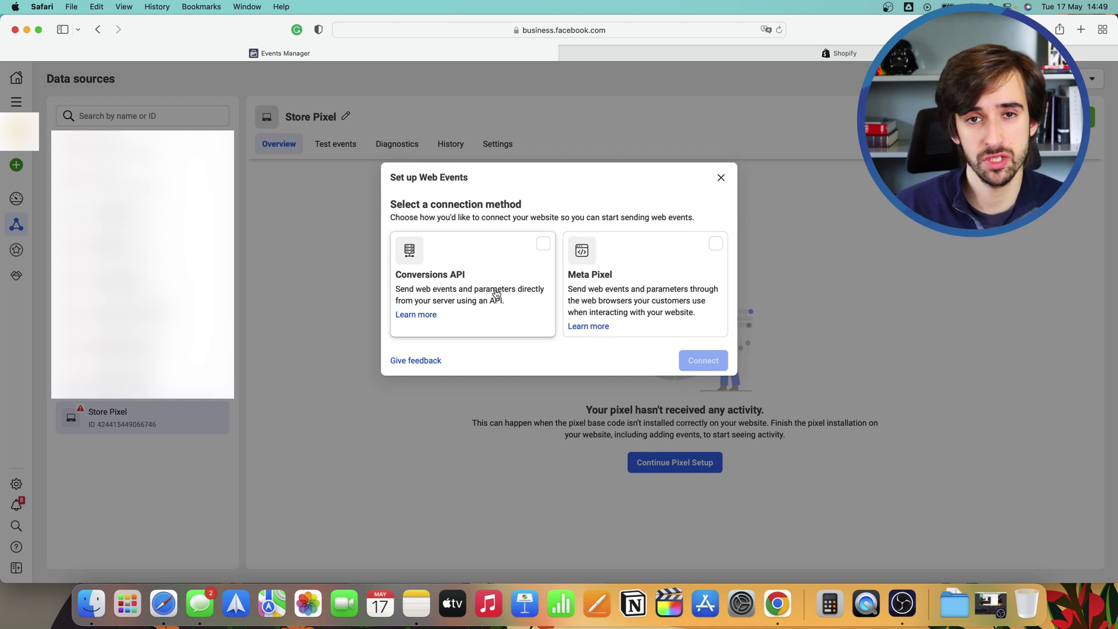
{"action": "key", "text": "Escape"}
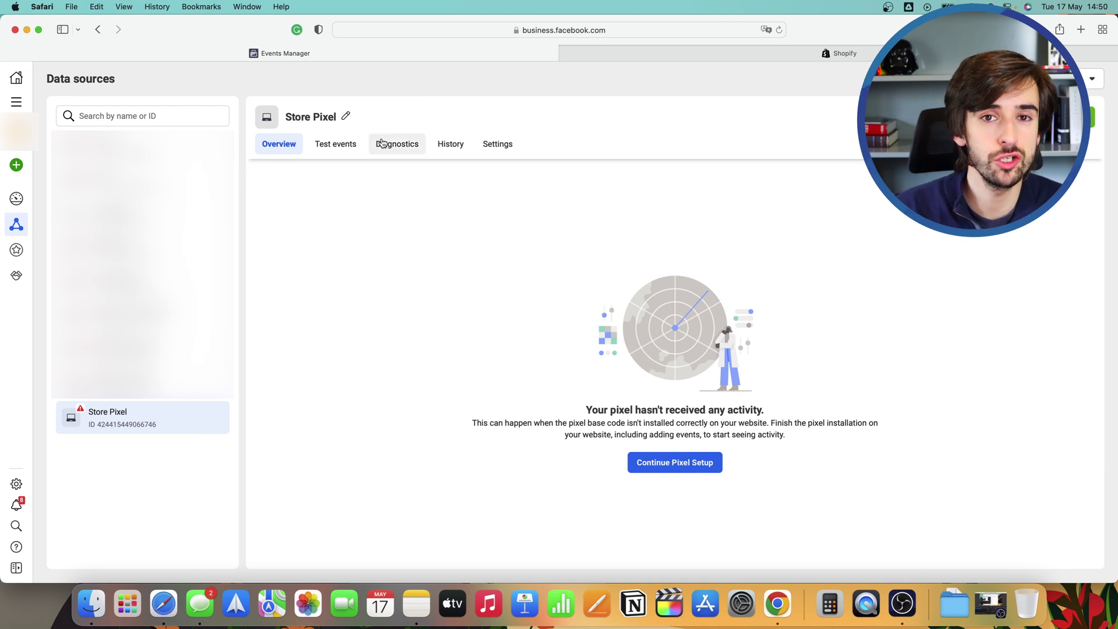
Step: Open the 3s Video View ad set in the Ads Manager editor and locate its Pixel field
{"action": "left_click", "coordinate": [17, 102]}
{"action": "left_click", "coordinate": [70, 132]}
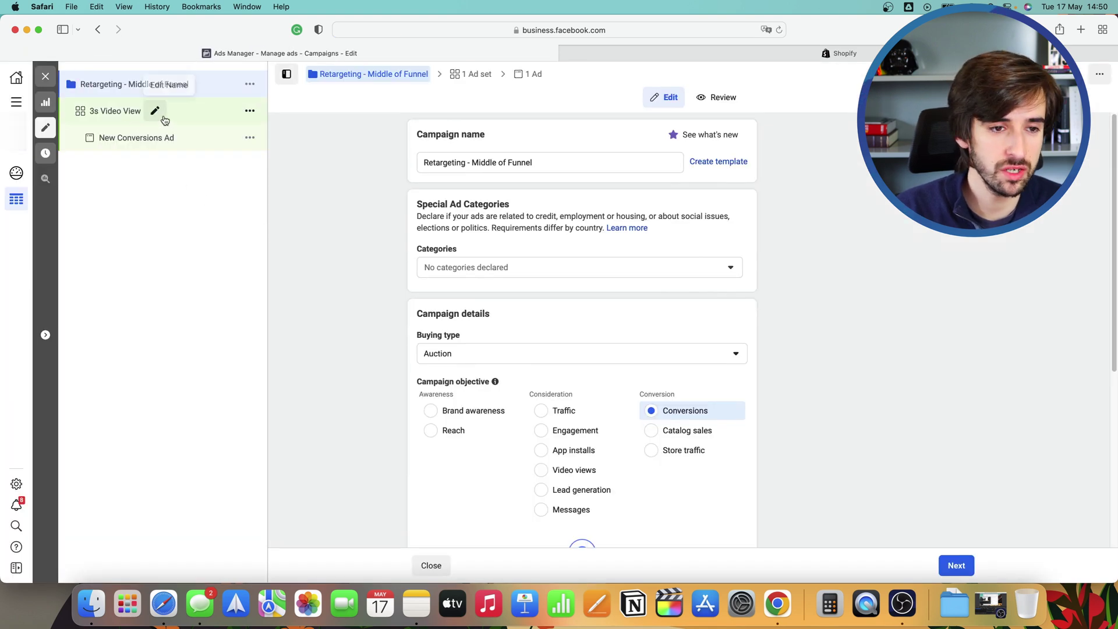
{"action": "left_click", "coordinate": [169, 112]}
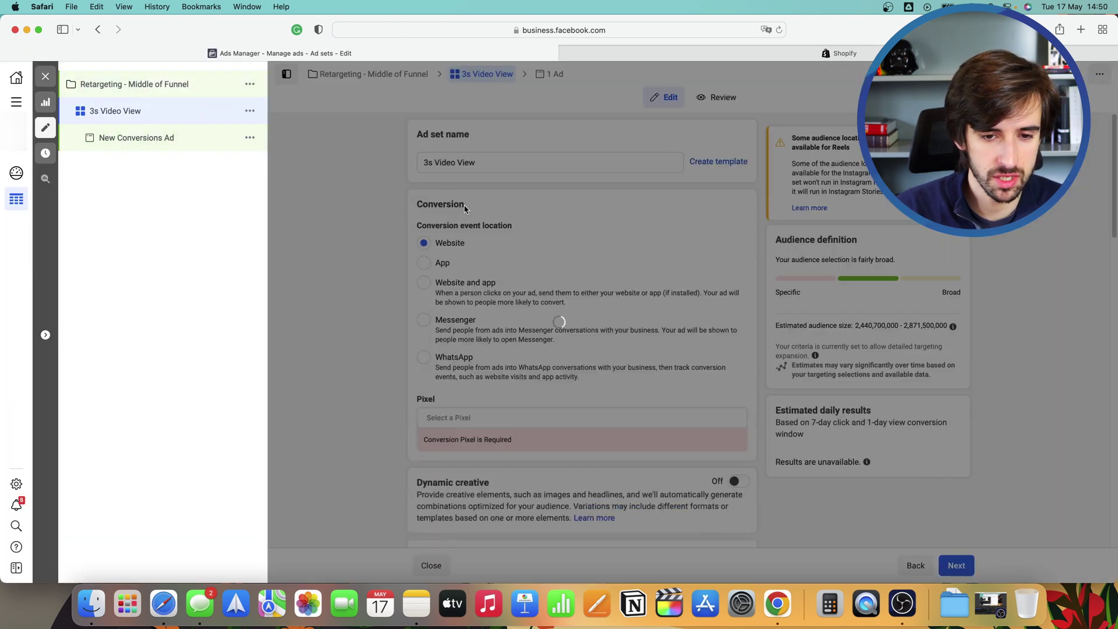
{"action": "scroll", "coordinate": [475, 218], "scroll_direction": "down", "scroll_amount": 2}
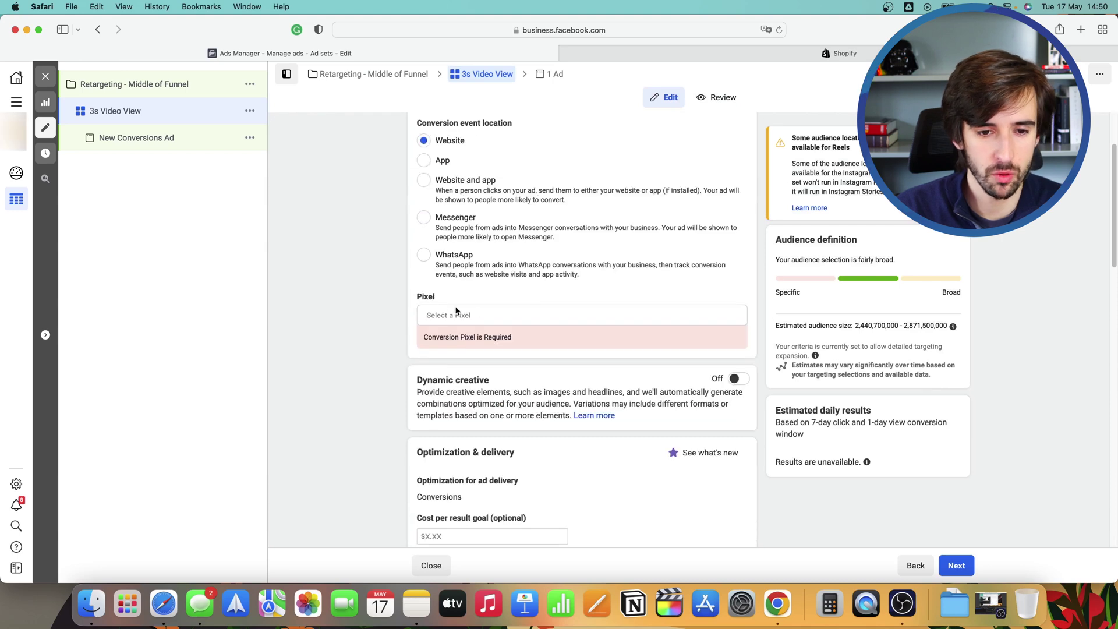
{"action": "scroll", "coordinate": [466, 306], "scroll_direction": "up", "scroll_amount": 1}
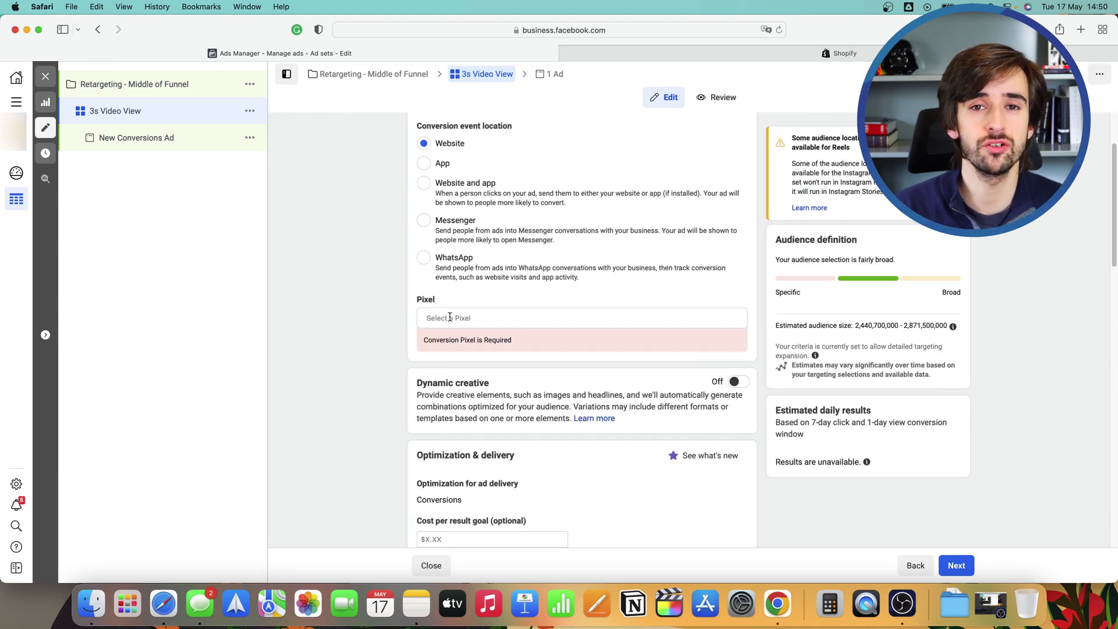